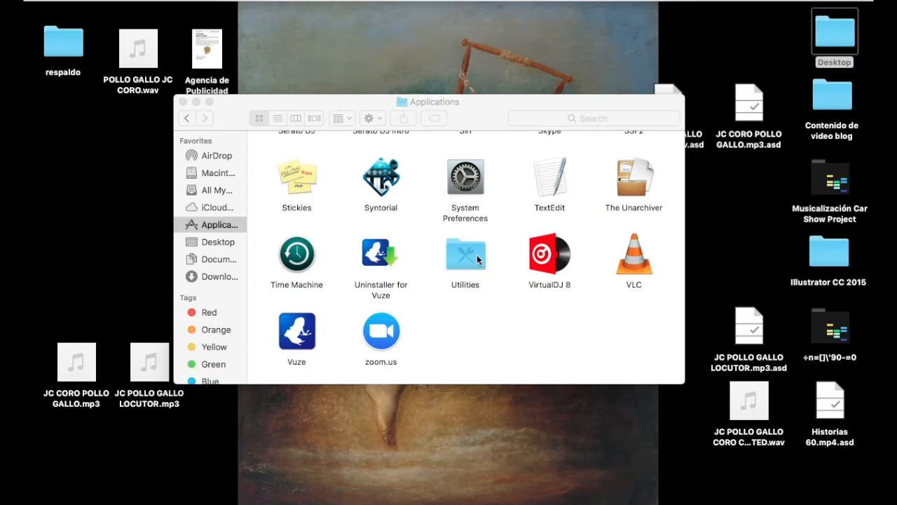
Open VirtualDJ 8 from the Applications folder and dismiss its tip of the day
{"action": "left_click", "coordinate": [435, 251]}
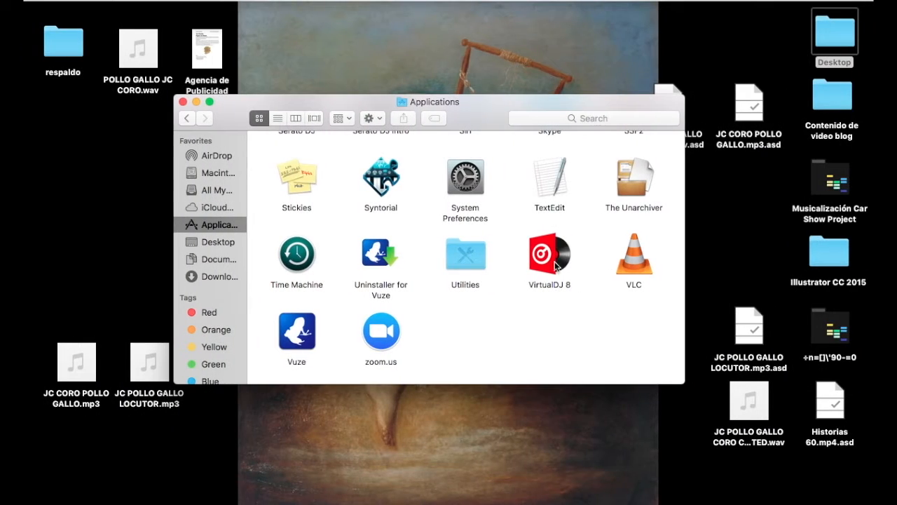
{"action": "left_click", "coordinate": [555, 262]}
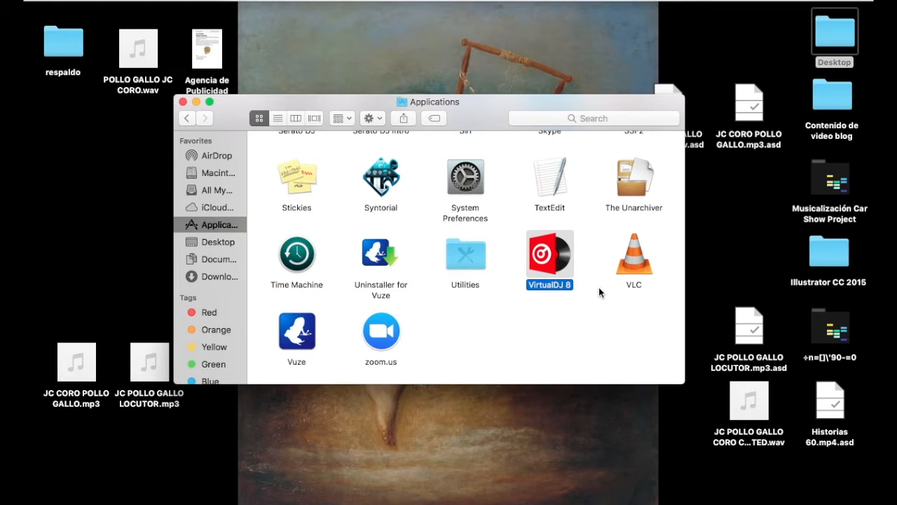
{"action": "double_click", "coordinate": [554, 262]}
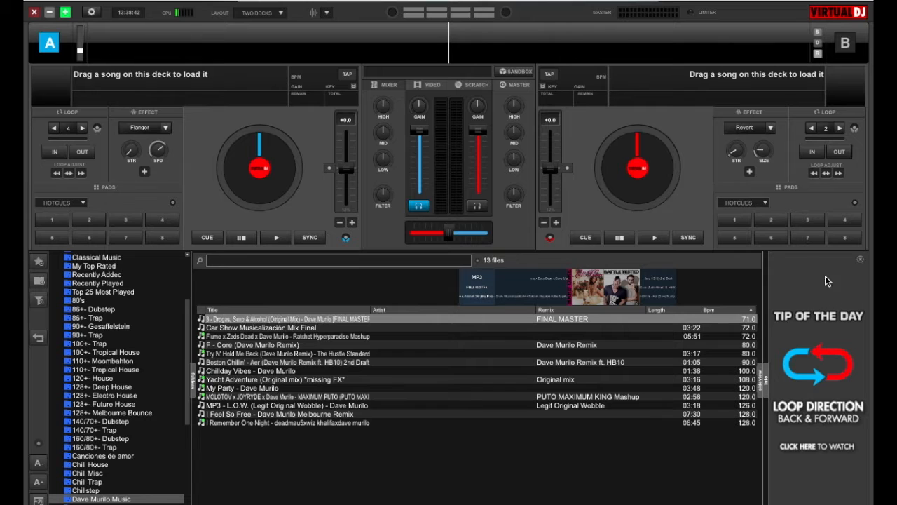
{"action": "left_click", "coordinate": [861, 260]}
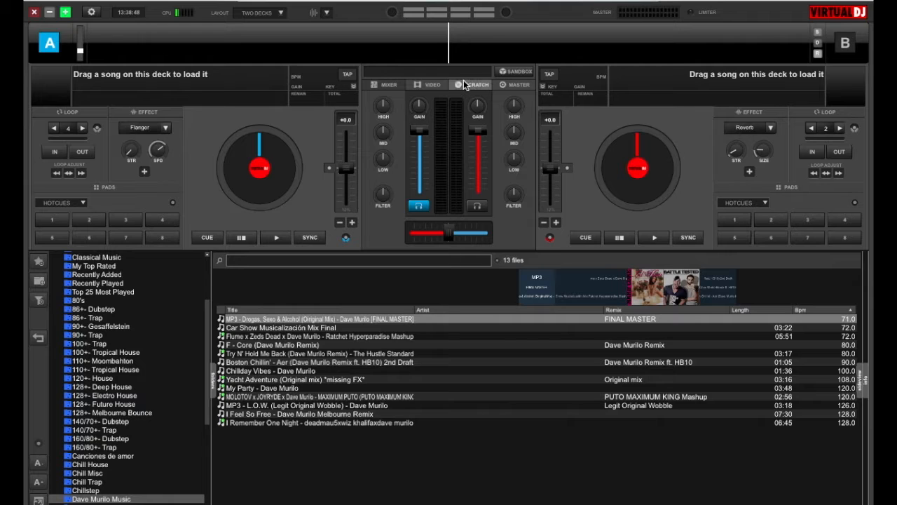
Examine the scratch, video and mixer sections, the deck A controls, and the iTunes playlists in the music library
{"action": "left_click", "coordinate": [490, 81]}
{"action": "left_click", "coordinate": [432, 86]}
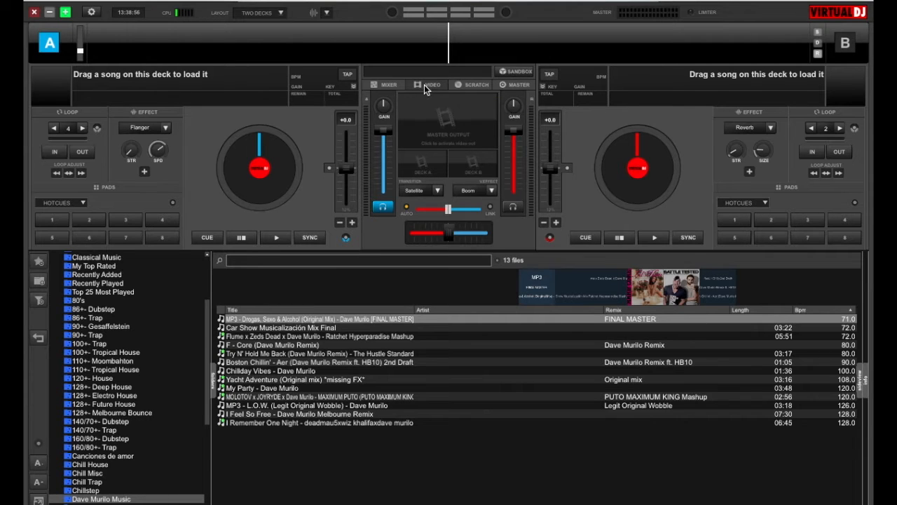
{"action": "left_click", "coordinate": [389, 85]}
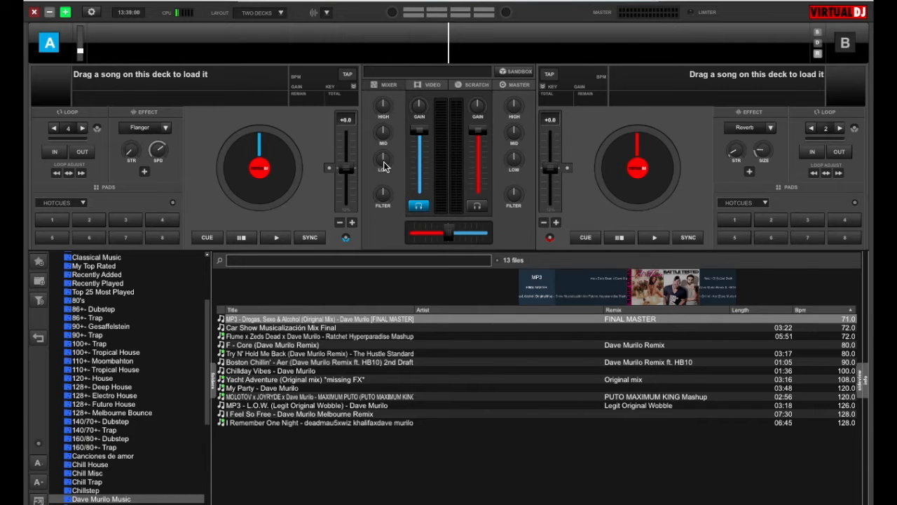
{"action": "mouse_move", "coordinate": [384, 166]}
{"action": "left_click_drag", "start_coordinate": [418, 131], "coordinate": [420, 122]}
{"action": "mouse_move", "coordinate": [449, 233]}
{"action": "left_mouse_down"}
{"action": "mouse_move", "coordinate": [458, 232]}
{"action": "mouse_move", "coordinate": [449, 236]}
{"action": "left_mouse_up"}
{"action": "left_click", "coordinate": [276, 155]}
{"action": "scroll", "coordinate": [124, 335], "scroll_direction": "up", "scroll_amount": 4}
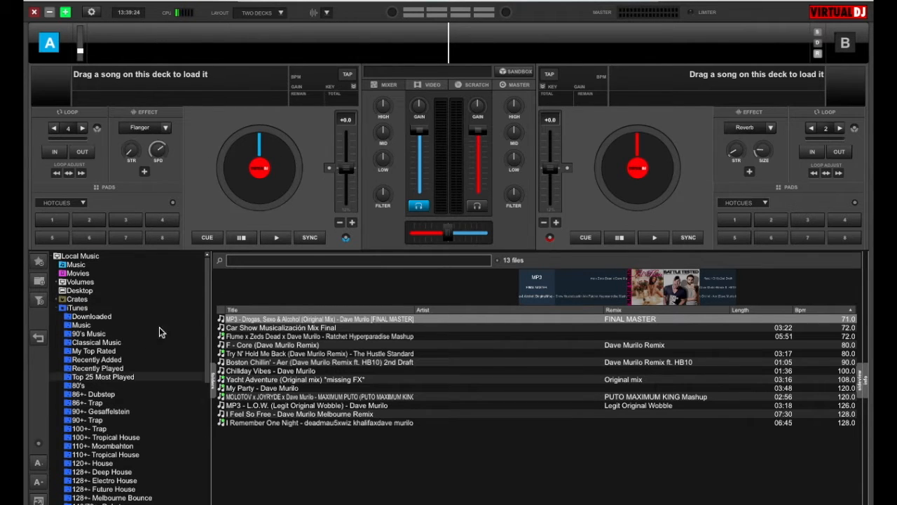
{"action": "scroll", "coordinate": [154, 407], "scroll_direction": "down", "scroll_amount": 10}
{"action": "scroll", "coordinate": [155, 406], "scroll_direction": "up", "scroll_amount": 10}
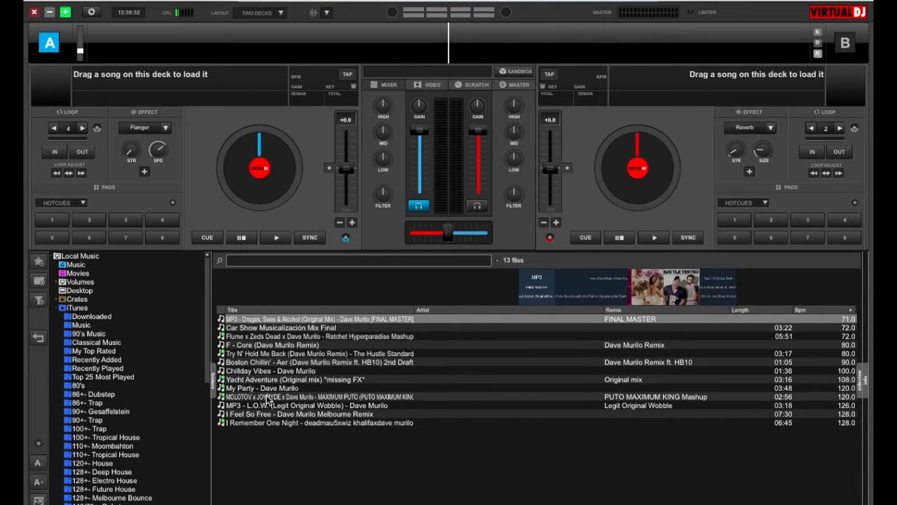
Load "L.O.W. (Legit Original Wobble)" on deck A, play it briefly, and return it to its start
{"action": "left_click_drag", "start_coordinate": [257, 408], "coordinate": [258, 181]}
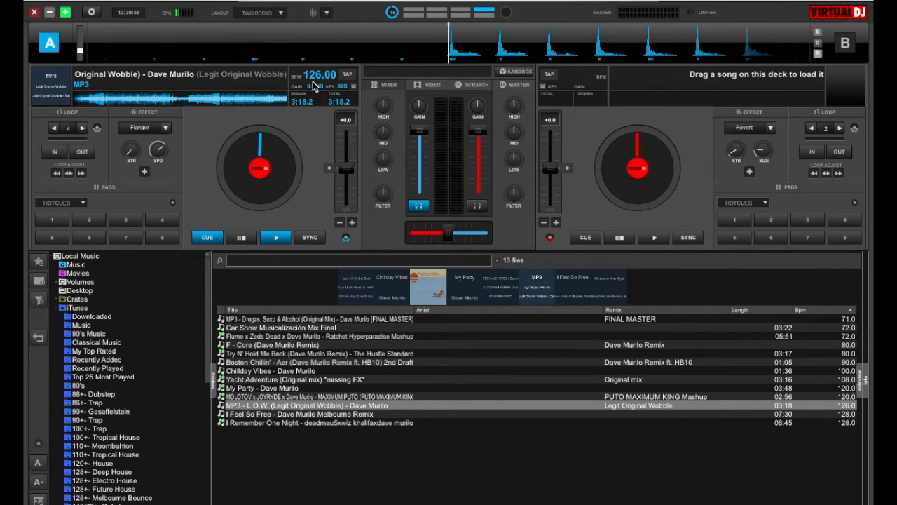
{"action": "left_click", "coordinate": [273, 239]}
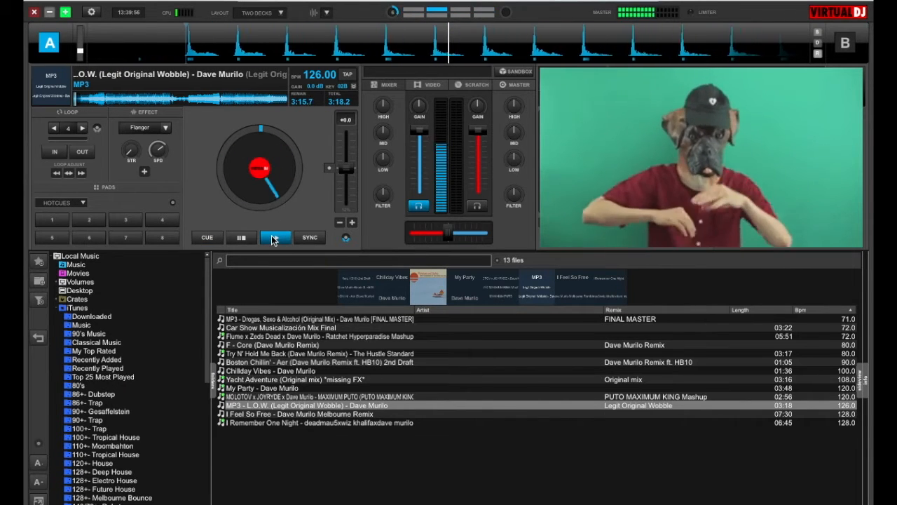
{"action": "left_click", "coordinate": [273, 239]}
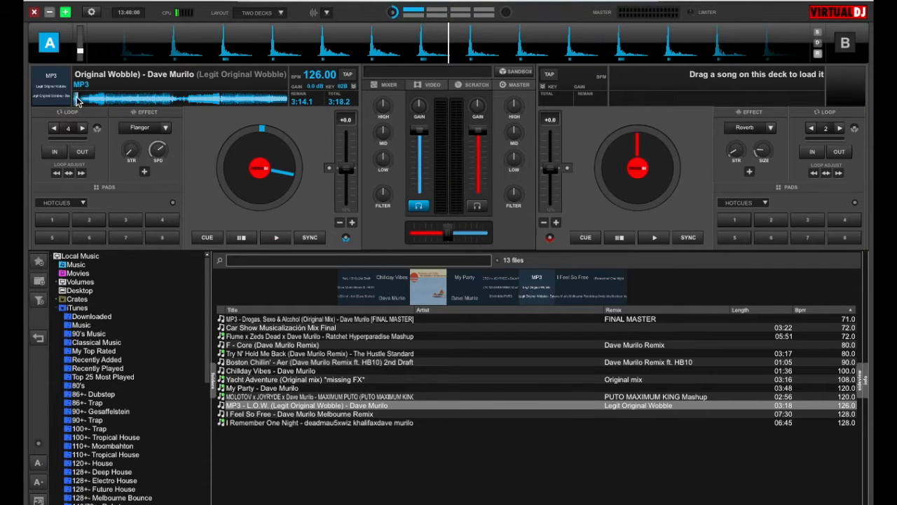
{"action": "left_click", "coordinate": [75, 99]}
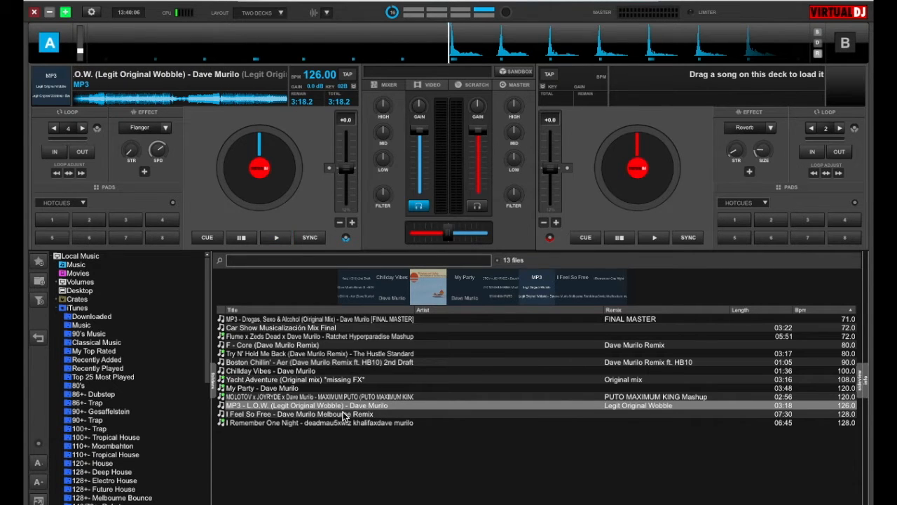
Load "My Party" on deck B and set its pitch to +0.0
{"action": "left_click", "coordinate": [242, 389]}
{"action": "left_click_drag", "start_coordinate": [241, 389], "coordinate": [651, 170]}
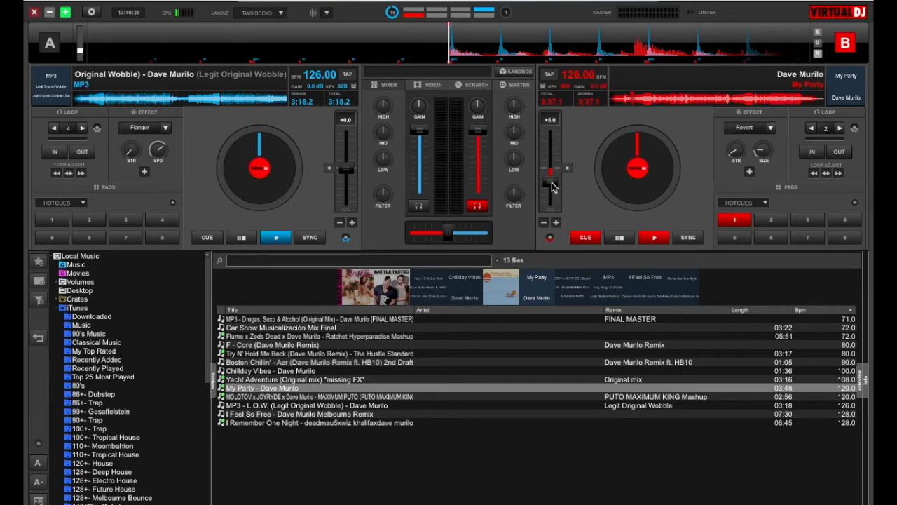
{"action": "mouse_move", "coordinate": [551, 180]}
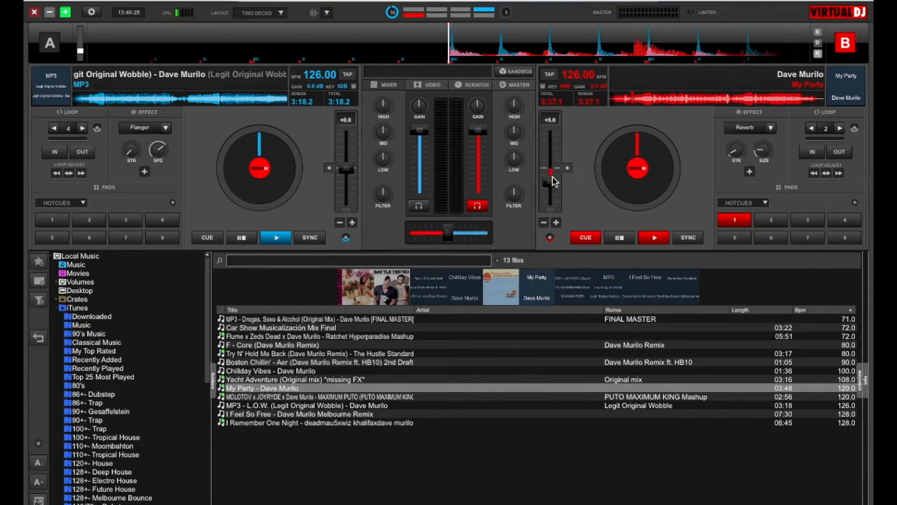
{"action": "left_click_drag", "start_coordinate": [549, 183], "coordinate": [551, 170]}
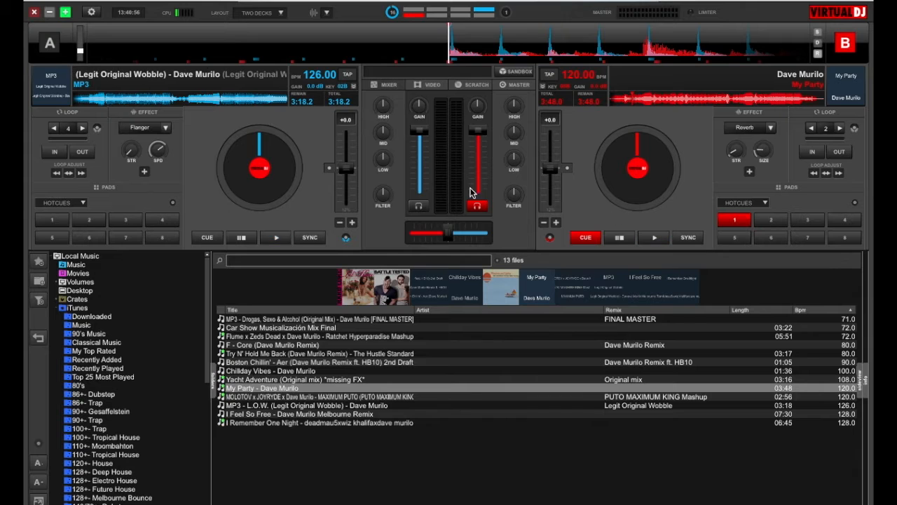
Play decks A and B together, pause both, and return deck A to the start of its track
{"action": "left_click", "coordinate": [277, 239]}
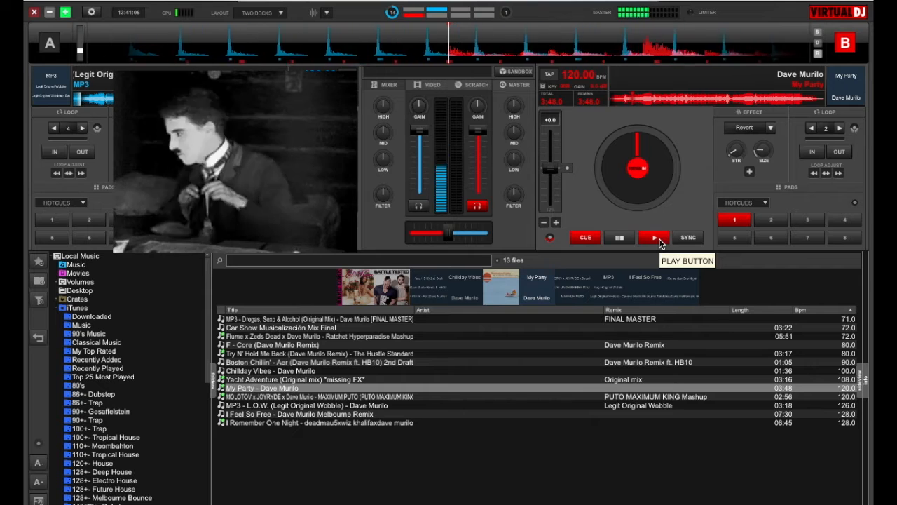
{"action": "left_click", "coordinate": [656, 239]}
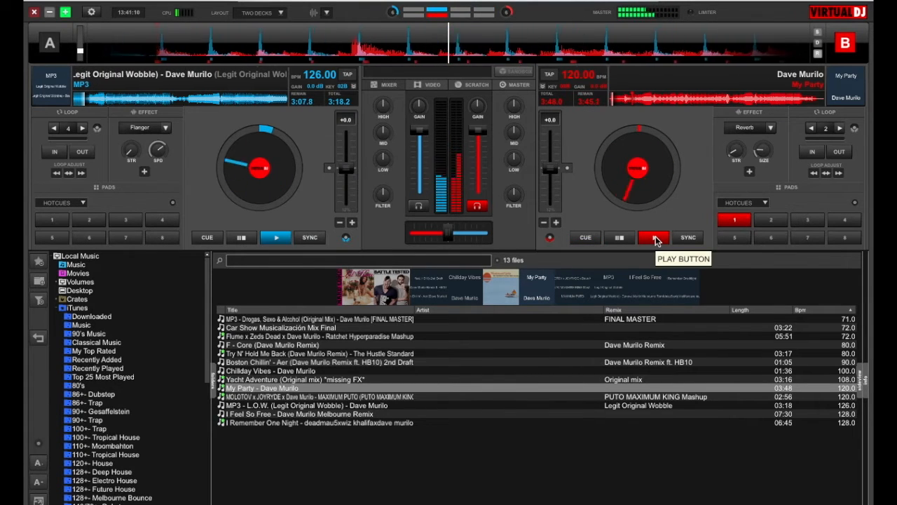
{"action": "left_click", "coordinate": [619, 242]}
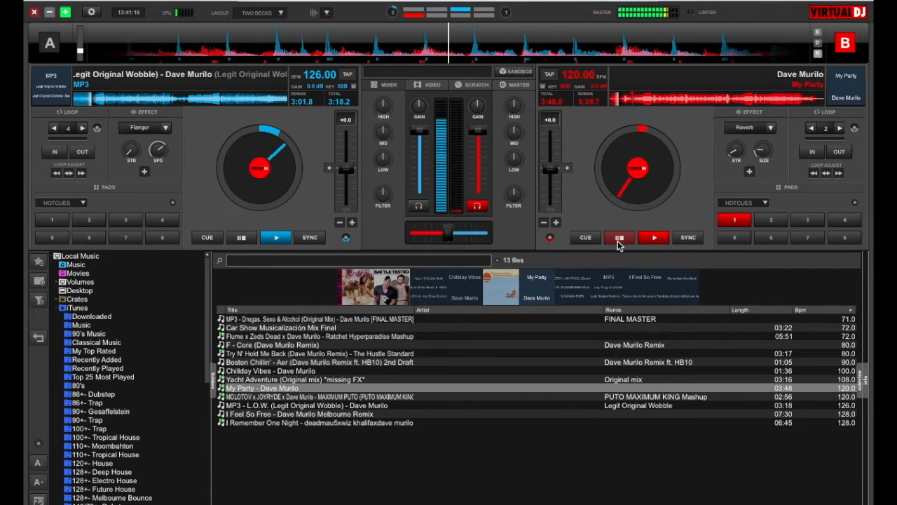
{"action": "left_click", "coordinate": [241, 238]}
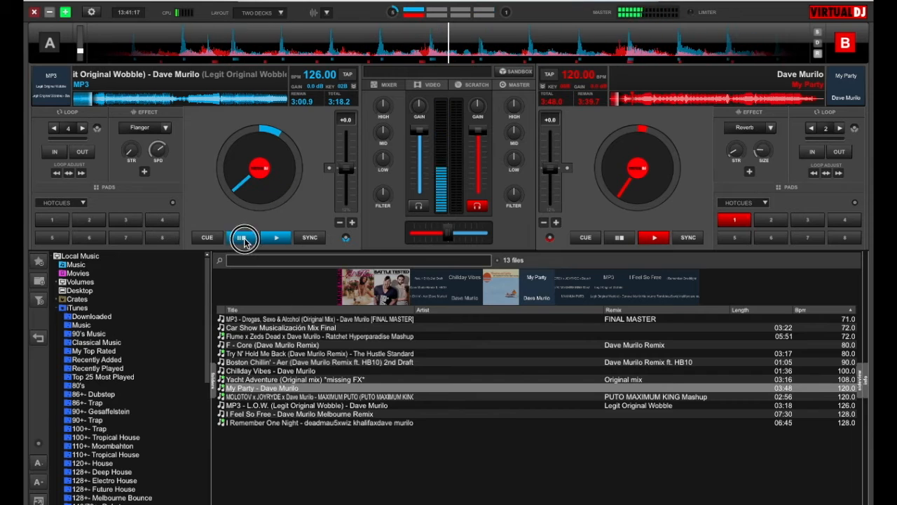
{"action": "left_click", "coordinate": [75, 100]}
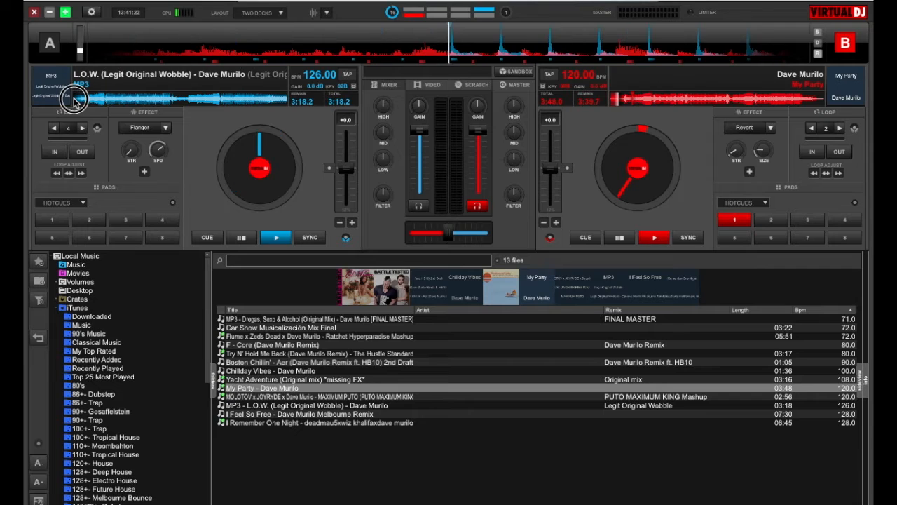
Show elapsed time on deck B and position its track at hot cue 1, keeping the channel volume down only while cueing
{"action": "left_click", "coordinate": [607, 102]}
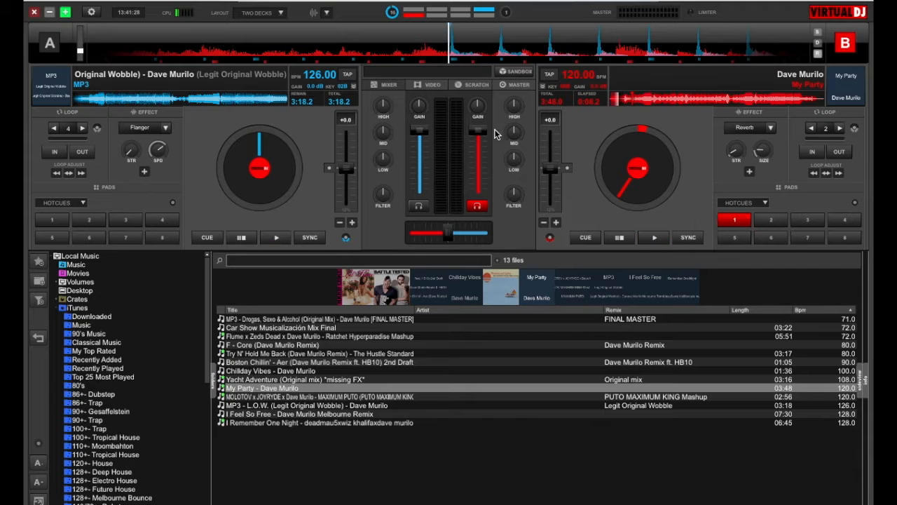
{"action": "left_click_drag", "start_coordinate": [477, 131], "coordinate": [477, 189]}
{"action": "left_click", "coordinate": [733, 224]}
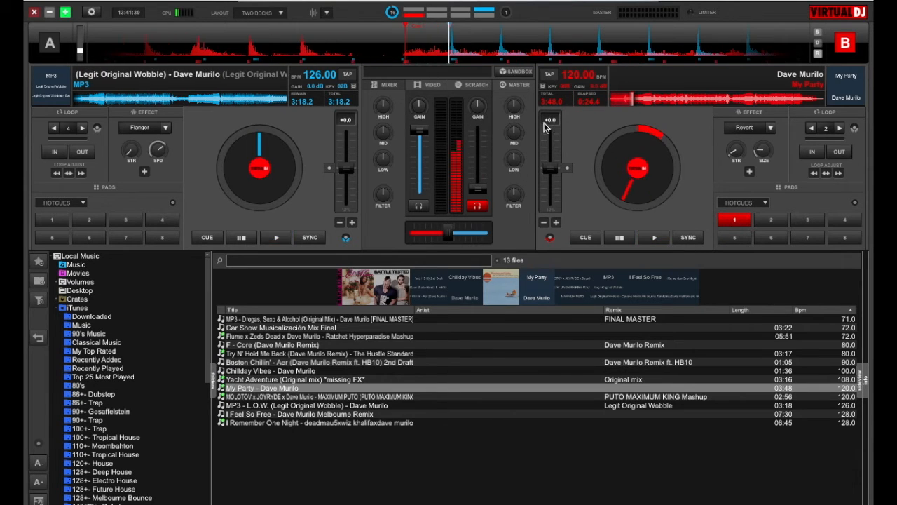
{"action": "left_click_drag", "start_coordinate": [643, 138], "coordinate": [624, 143]}
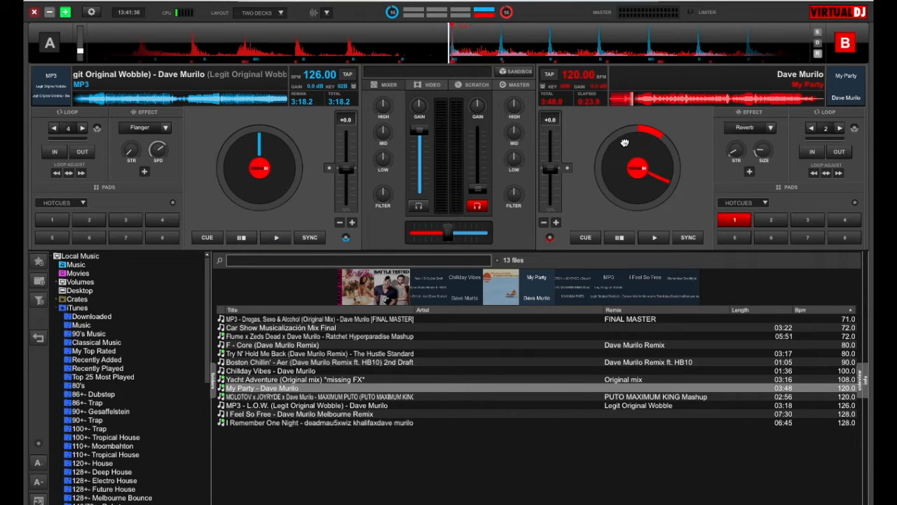
{"action": "left_click_drag", "start_coordinate": [477, 188], "coordinate": [476, 95]}
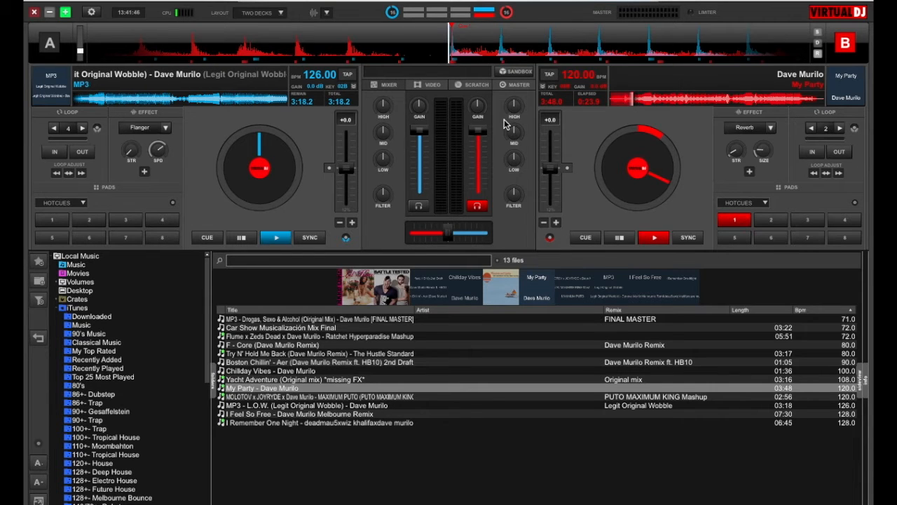
Match deck B to 126.00 BPM with a pitch of +5.0, and reset the pitch to +0.0
{"action": "left_click", "coordinate": [552, 168]}
{"action": "left_click_drag", "start_coordinate": [552, 168], "coordinate": [552, 185]}
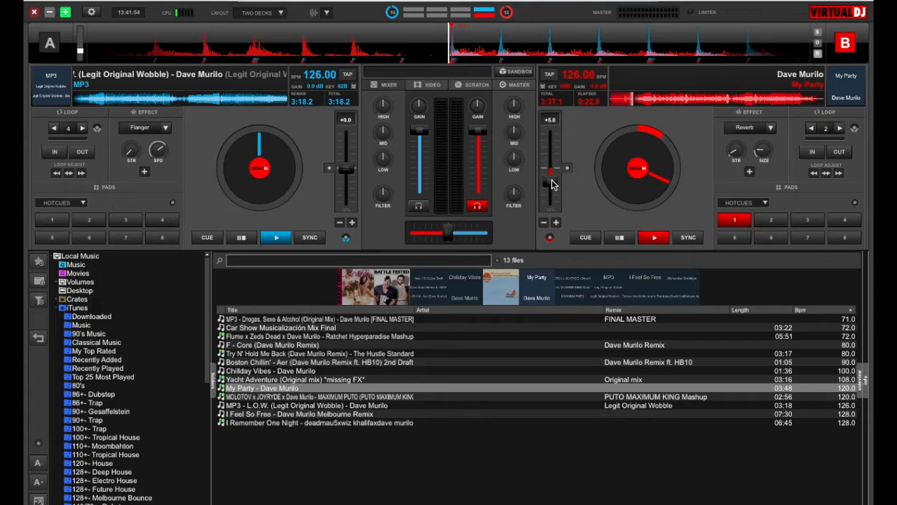
{"action": "left_click_drag", "start_coordinate": [474, 55], "coordinate": [477, 55]}
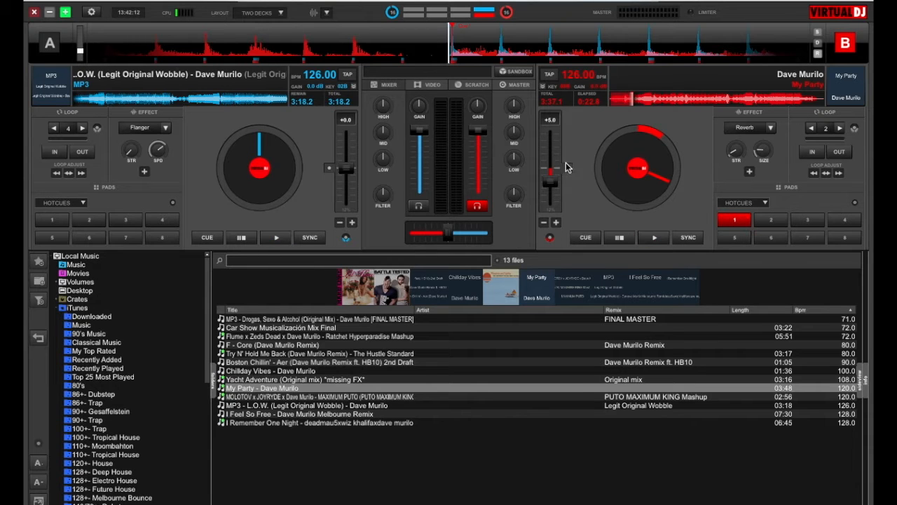
{"action": "mouse_move", "coordinate": [552, 183]}
{"action": "left_mouse_down"}
{"action": "mouse_move", "coordinate": [563, 174]}
{"action": "mouse_move", "coordinate": [553, 168]}
{"action": "left_mouse_up"}
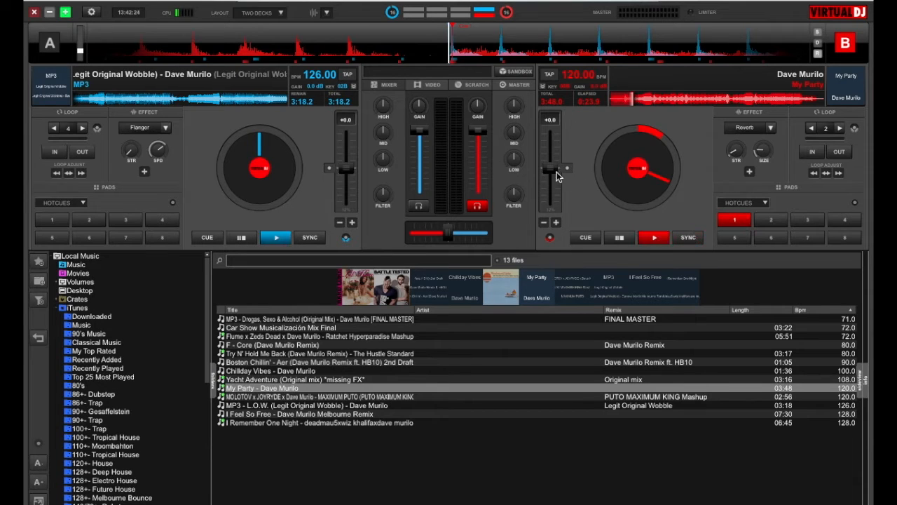
Sync deck B to deck A, reset its pitch, and match 126.00 BPM manually with a pitch of +5.0
{"action": "left_click", "coordinate": [688, 240]}
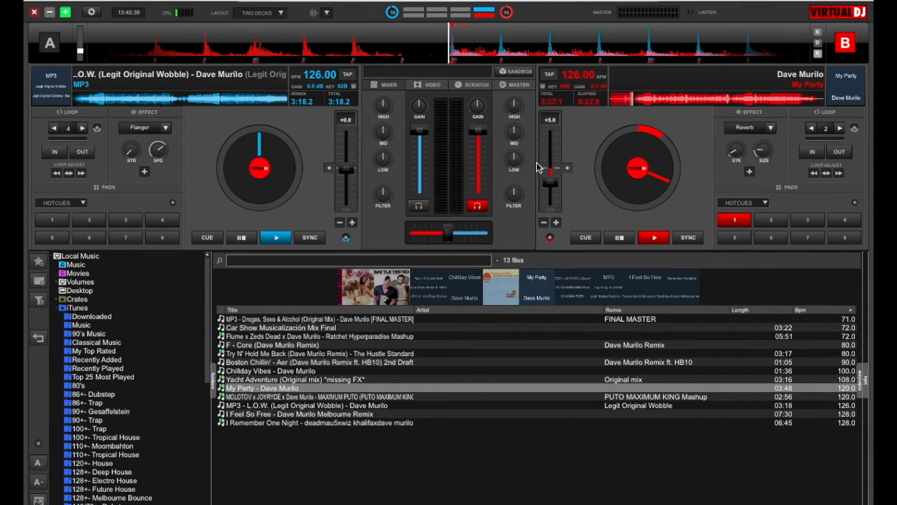
{"action": "left_click_drag", "start_coordinate": [552, 184], "coordinate": [551, 169]}
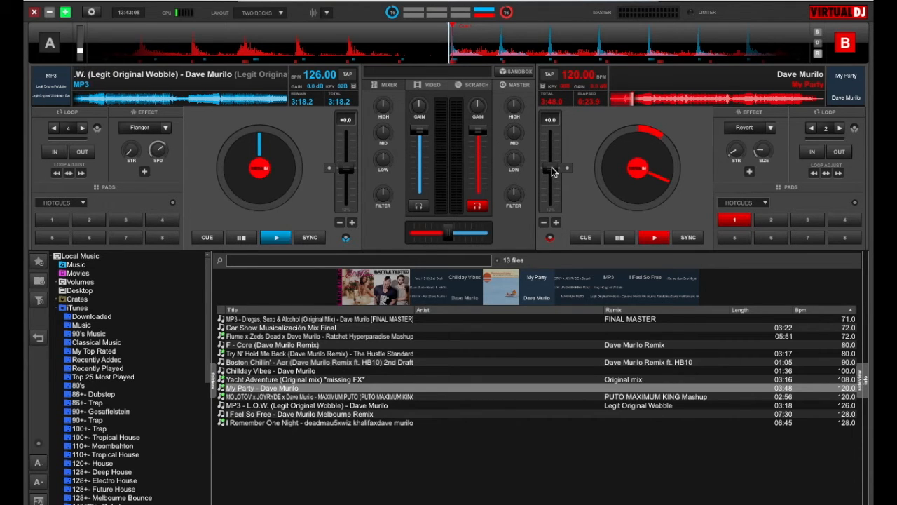
{"action": "left_click_drag", "start_coordinate": [552, 172], "coordinate": [561, 185]}
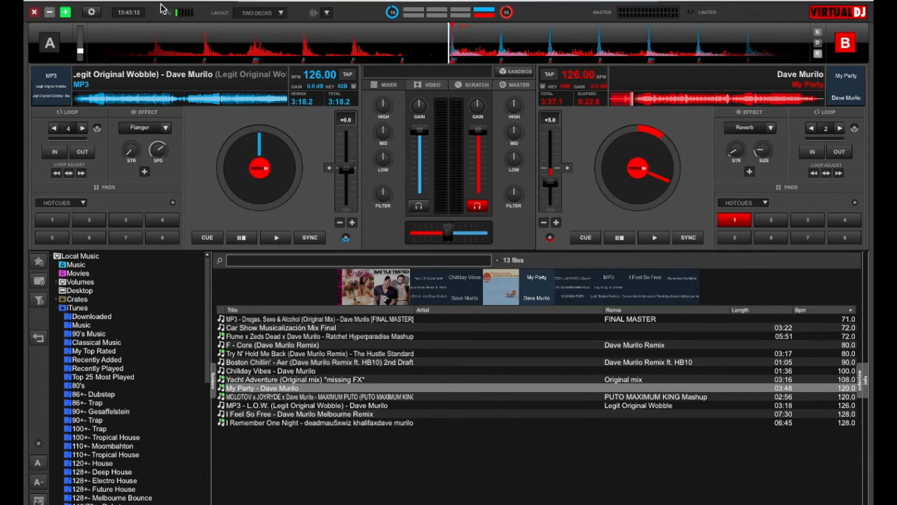
Lower deck A's channel volume completely and move its track to the point with 2:47.7 remaining
{"action": "left_click", "coordinate": [102, 103]}
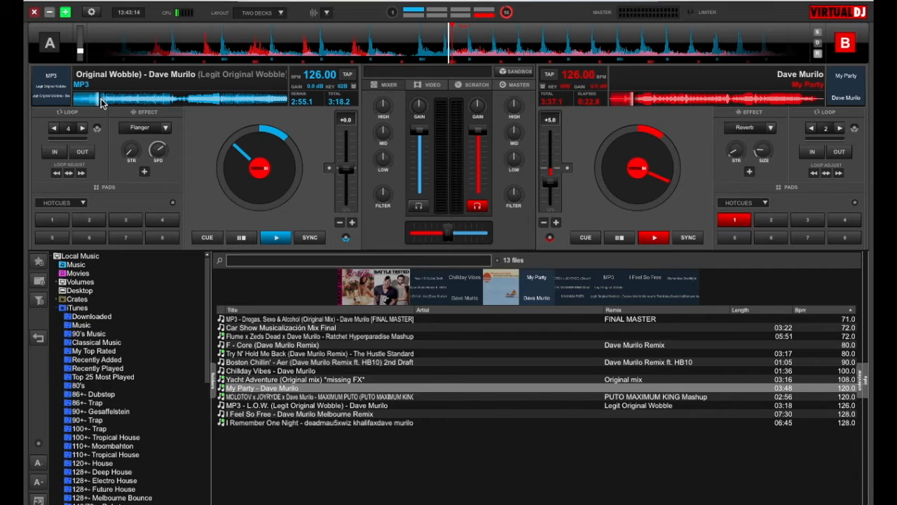
{"action": "left_click_drag", "start_coordinate": [419, 130], "coordinate": [410, 209]}
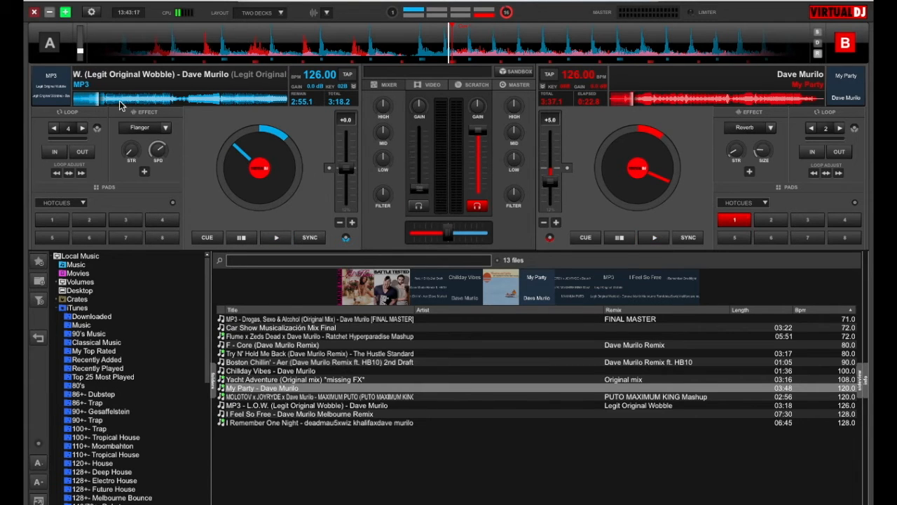
{"action": "left_click", "coordinate": [109, 98]}
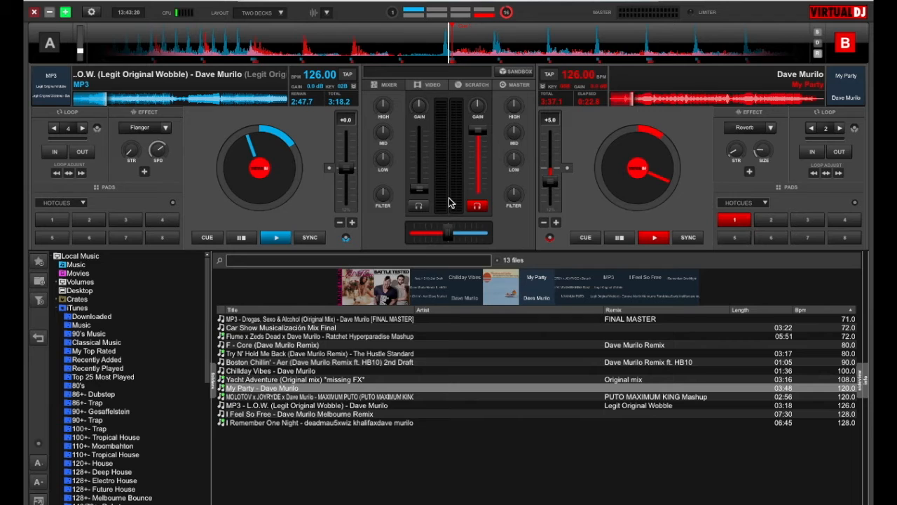
{"action": "key", "text": "space"}
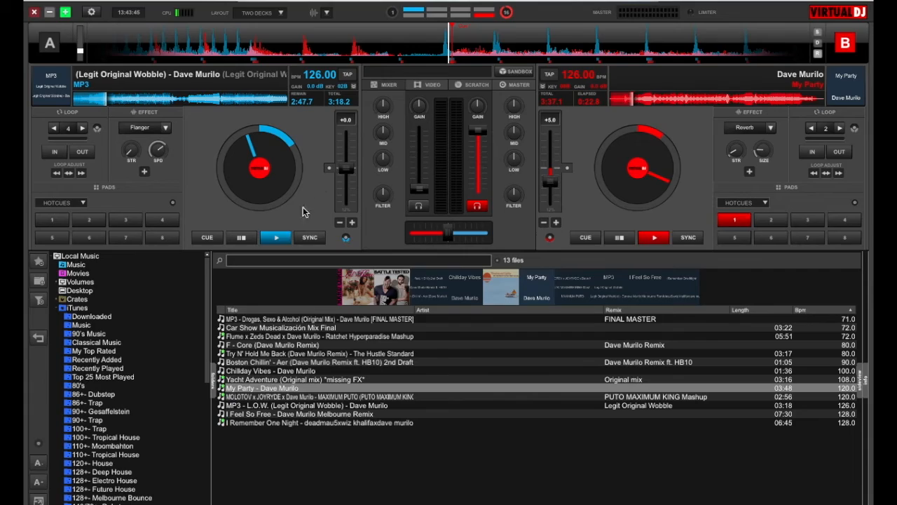
Start deck A and raise its channel volume back to full, turning the system volume down
{"action": "left_click", "coordinate": [278, 236]}
{"action": "left_click_drag", "start_coordinate": [420, 185], "coordinate": [417, 121]}
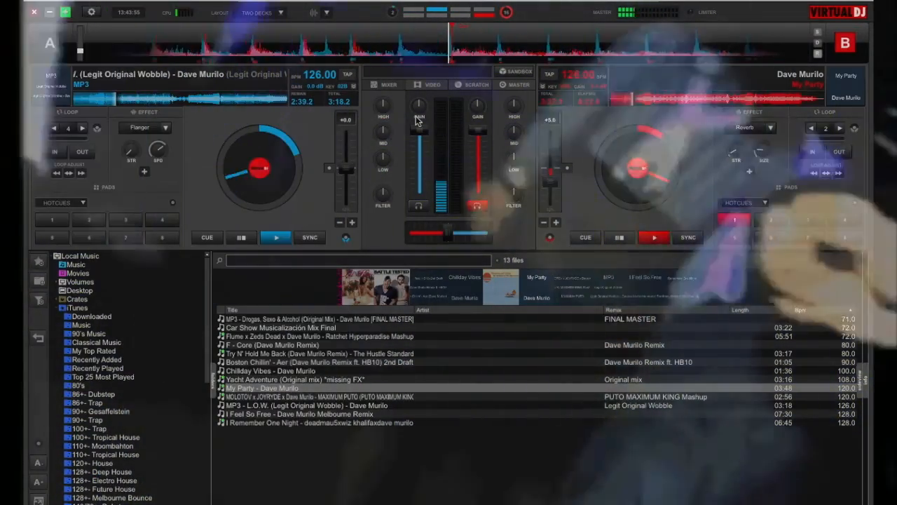
{"action": "key", "text": "XF86AudioLowerVolume"}
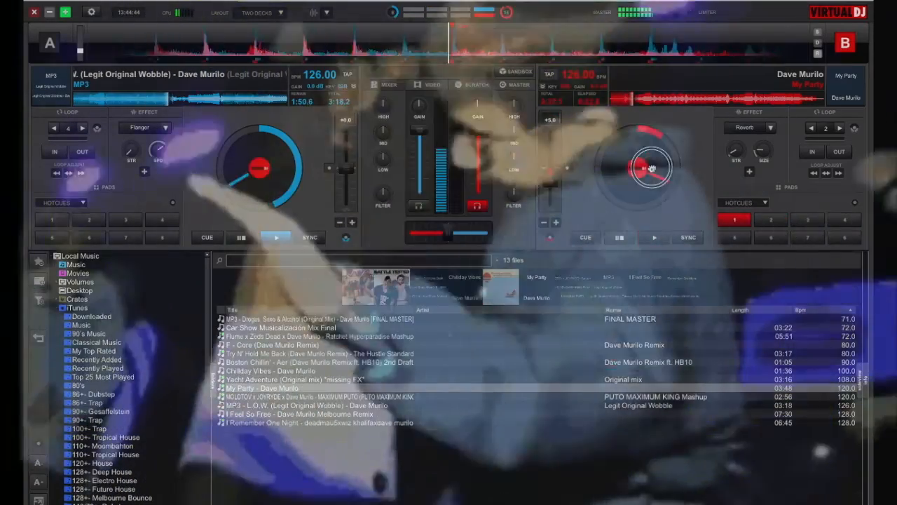
Start deck B from its cue point, fade deck A's channel volume out completely, and stop playback
{"action": "left_click", "coordinate": [654, 237]}
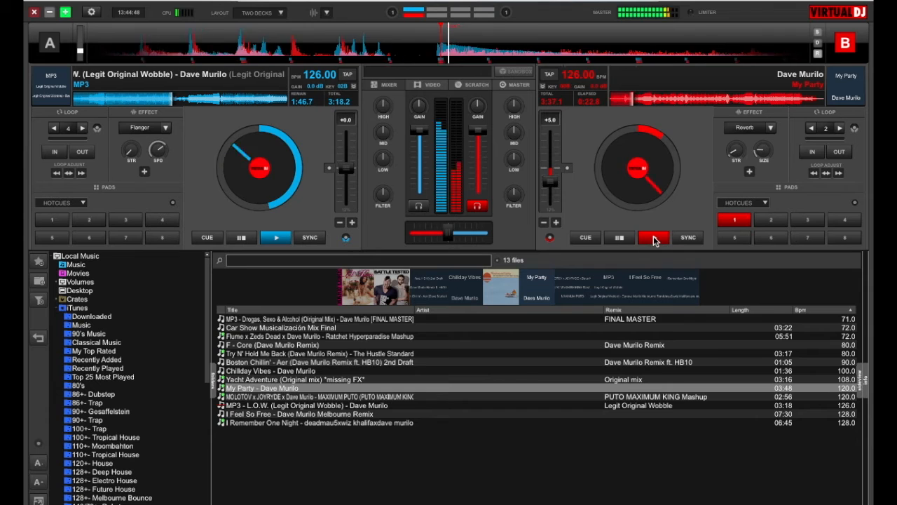
{"action": "left_click_drag", "start_coordinate": [418, 132], "coordinate": [420, 173]}
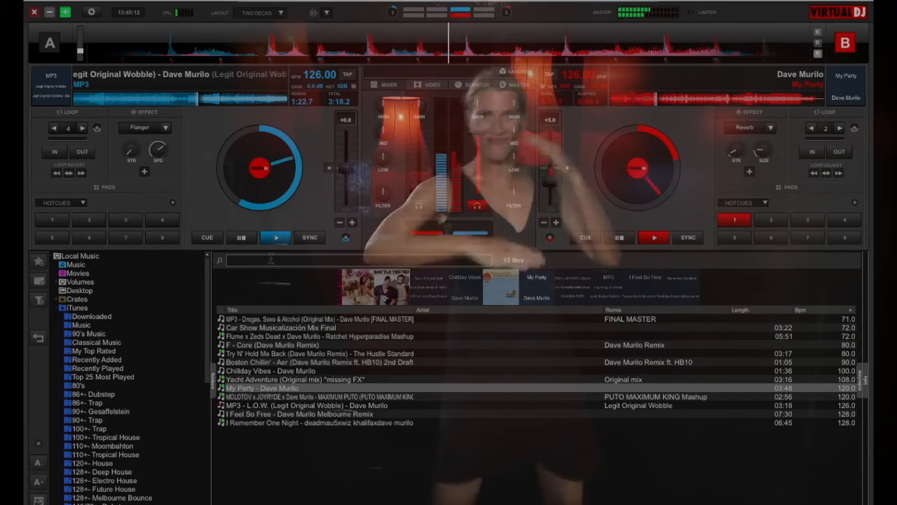
{"action": "left_click", "coordinate": [627, 239]}
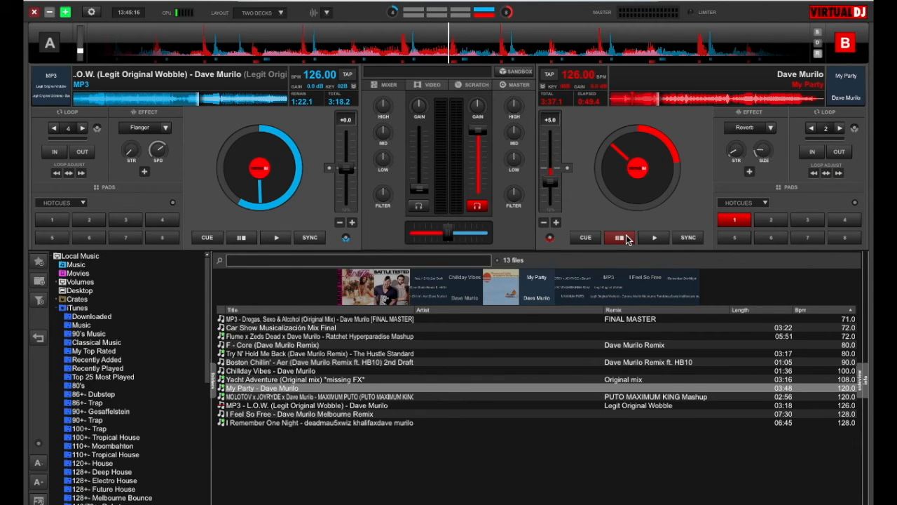